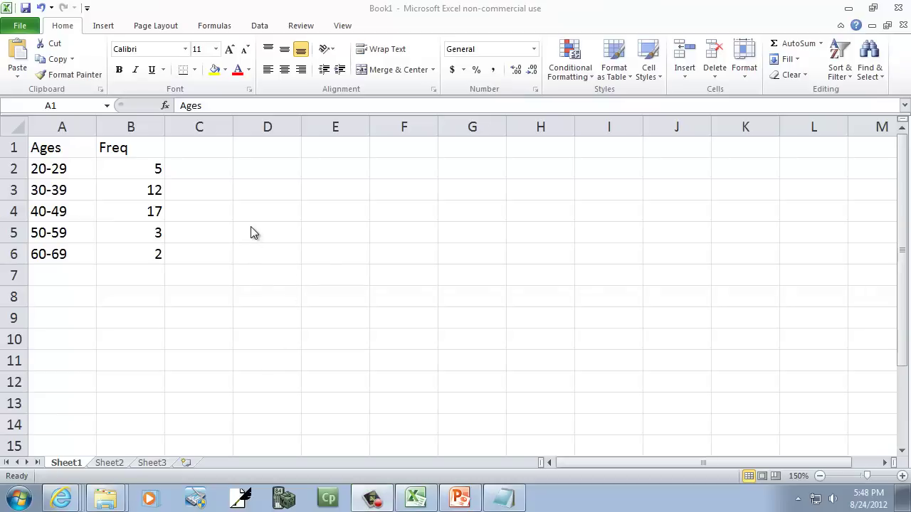
Enter the heading Ages in D1 and the upper limits 29, 39, 49, 59, 69 in D2–D6
click(272, 148)
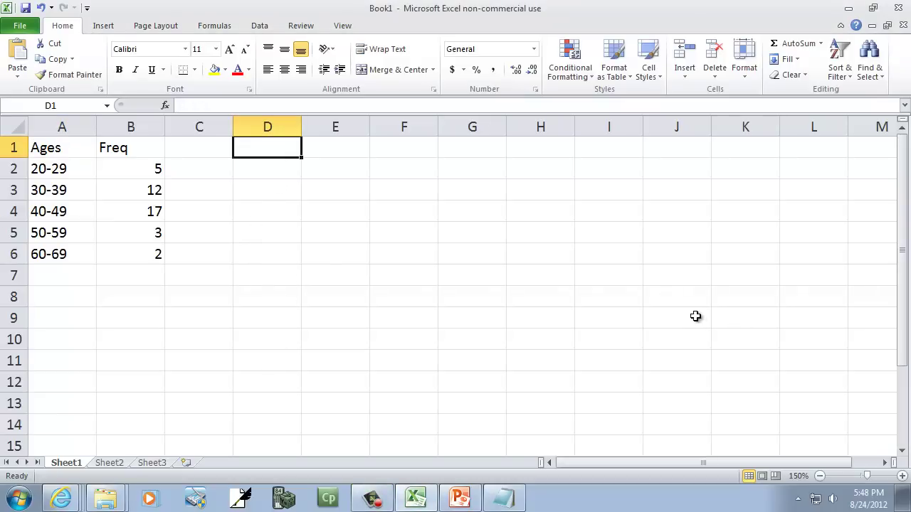
text(Ages)
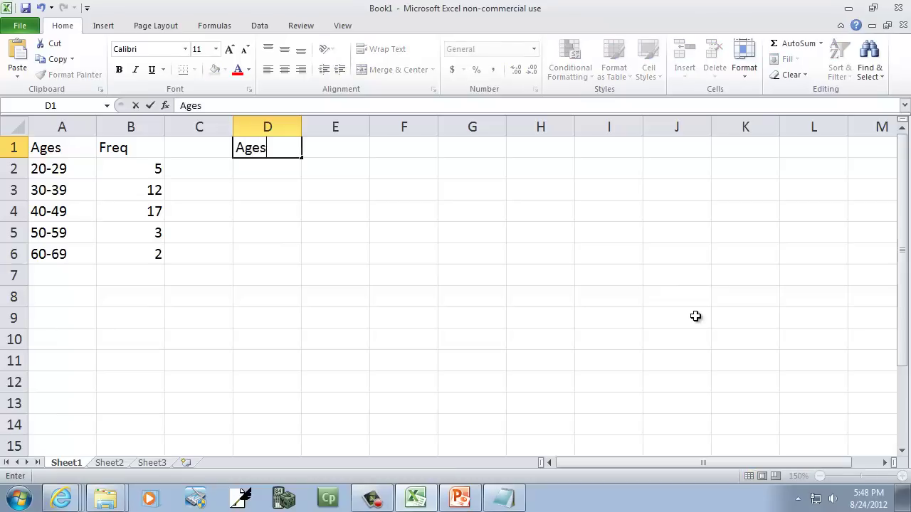
key(Return)
text(29)
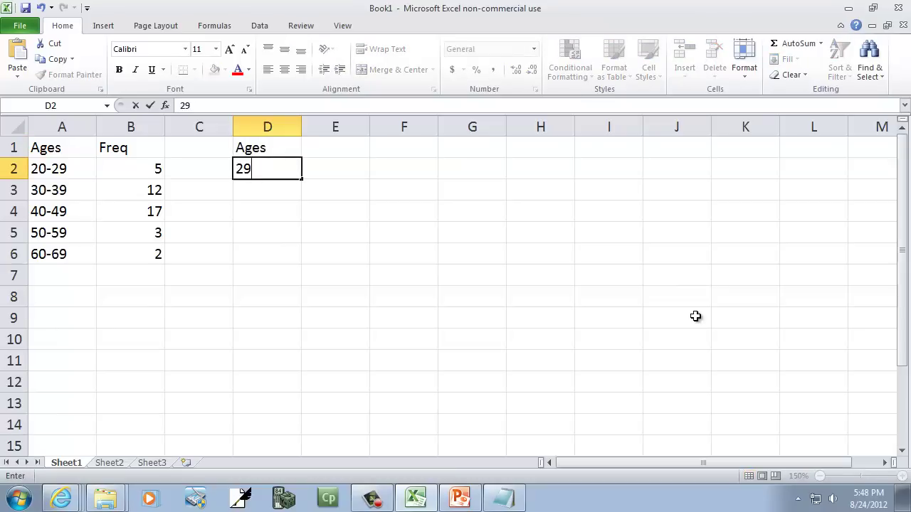
key(Return)
text(39)
key(Return)
text(49)
key(Return)
text(59)
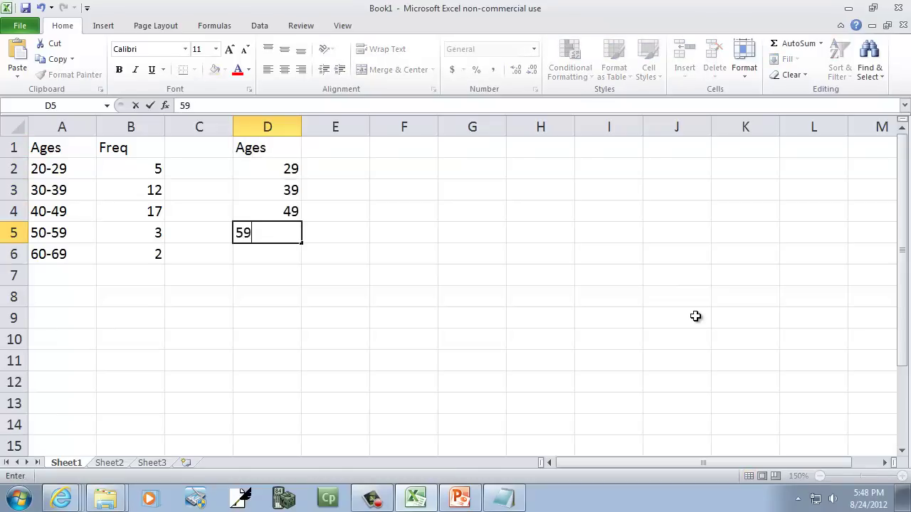
key(Return)
text(69)
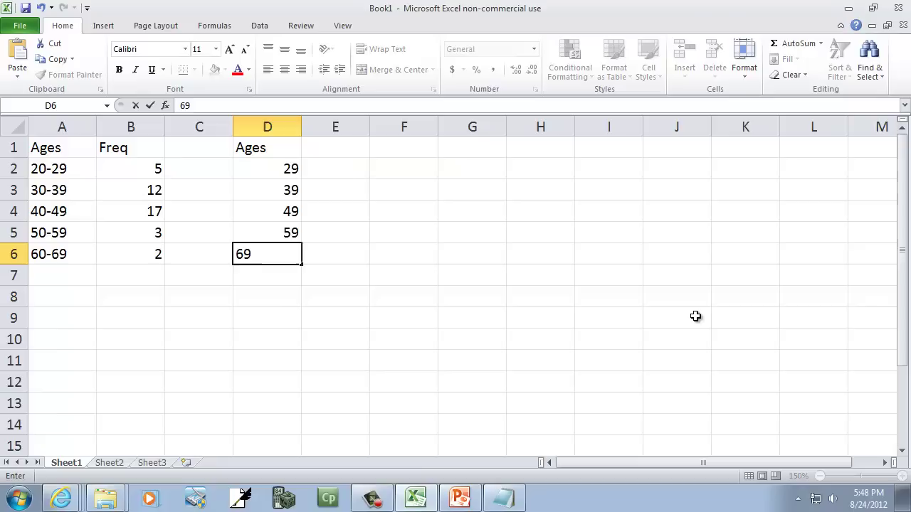
key(Tab)
key(Up)
key(Up)
key(Up)
key(Up)
key(Up)
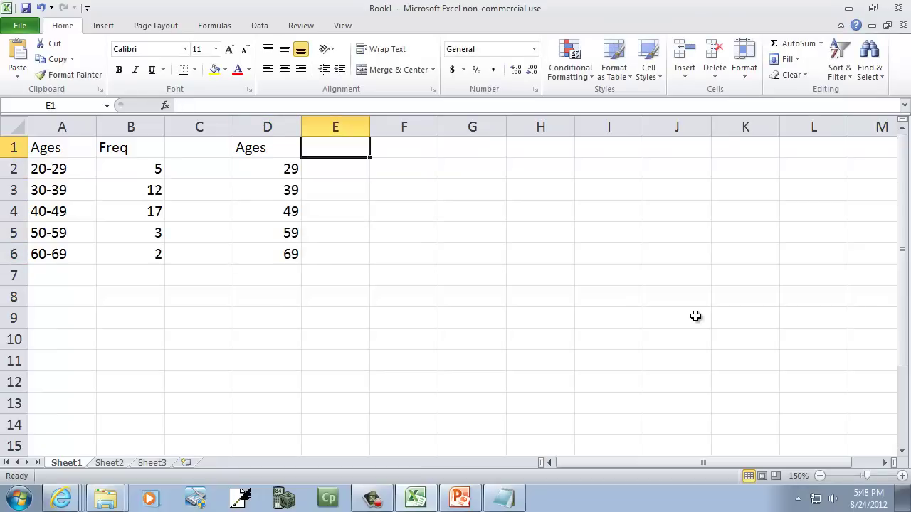
Type the heading 'Cumulative Freq' into cell E1
text(Cumu)
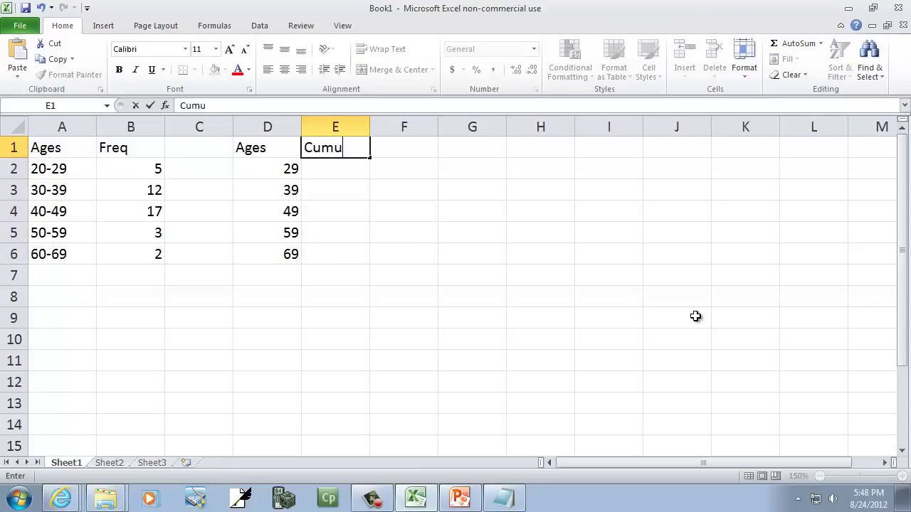
text(lative Fr)
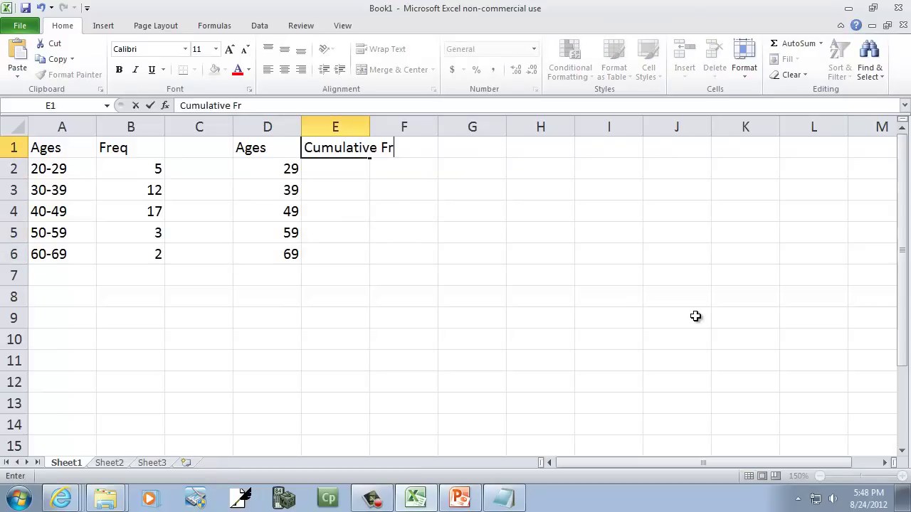
text(eq)
key(Return)
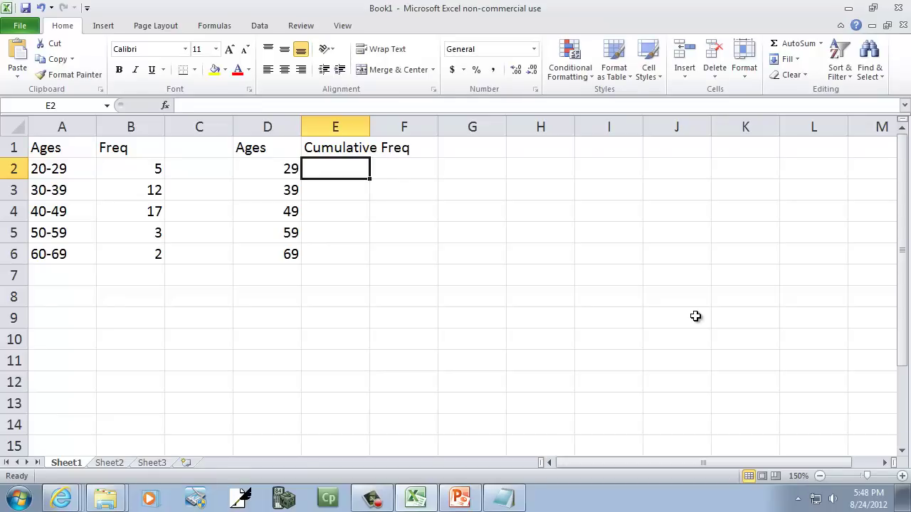
Enter the running totals 5, 17, 34, 37 and 39 in E2–E6 using sum formulas
text(5)
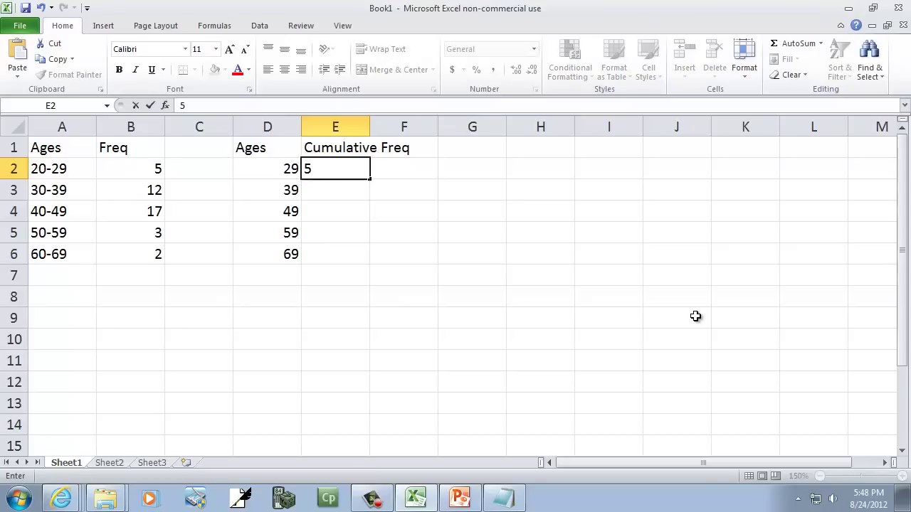
key(Return)
text(=)
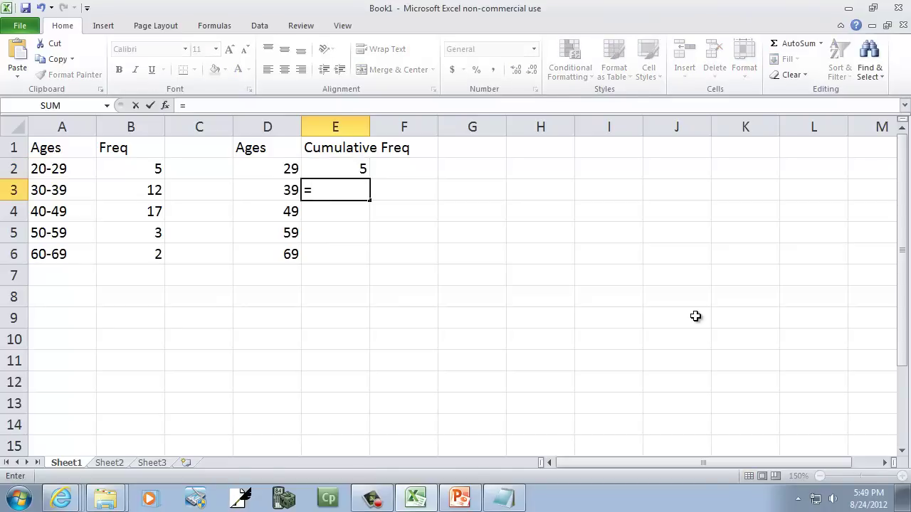
text(5)
text(12+5)
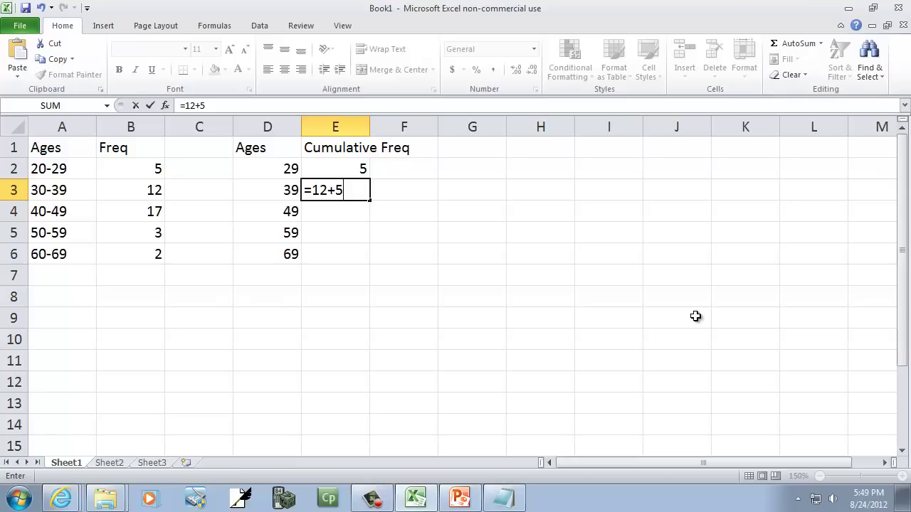
key(Return)
text(=)
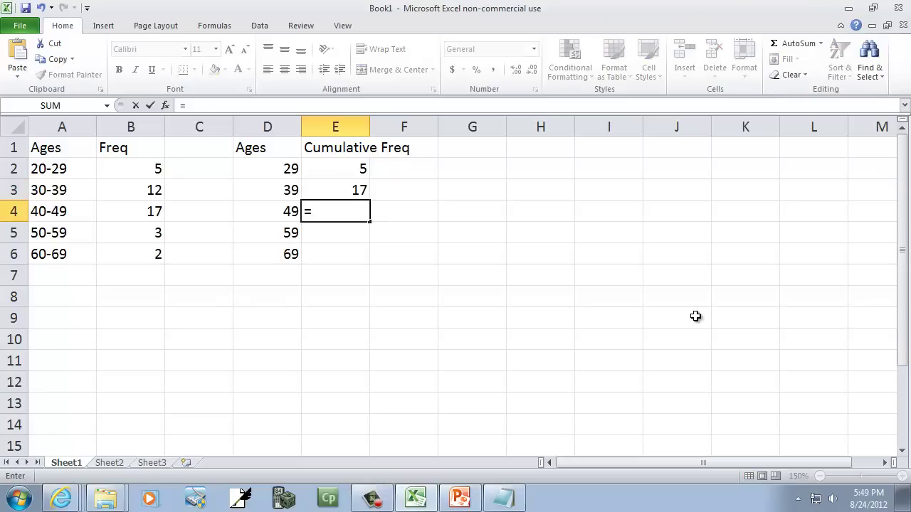
text(17+12+5)
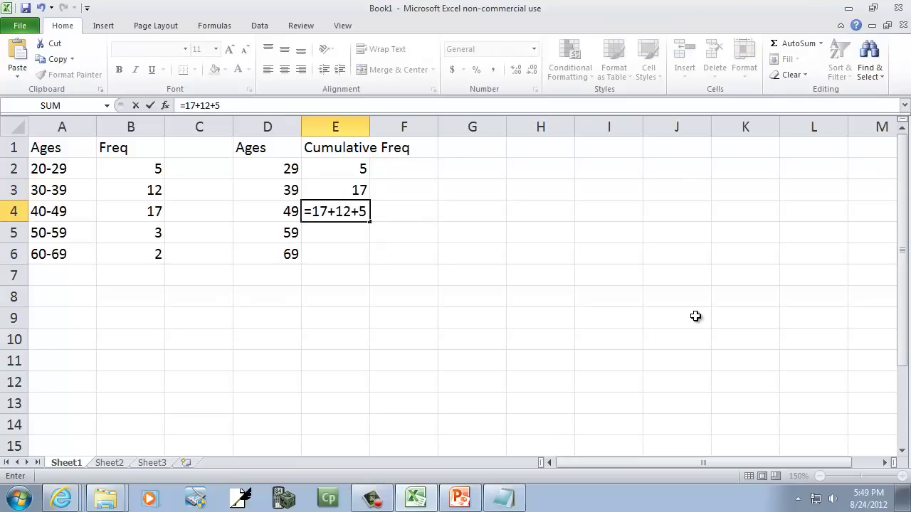
key(Return)
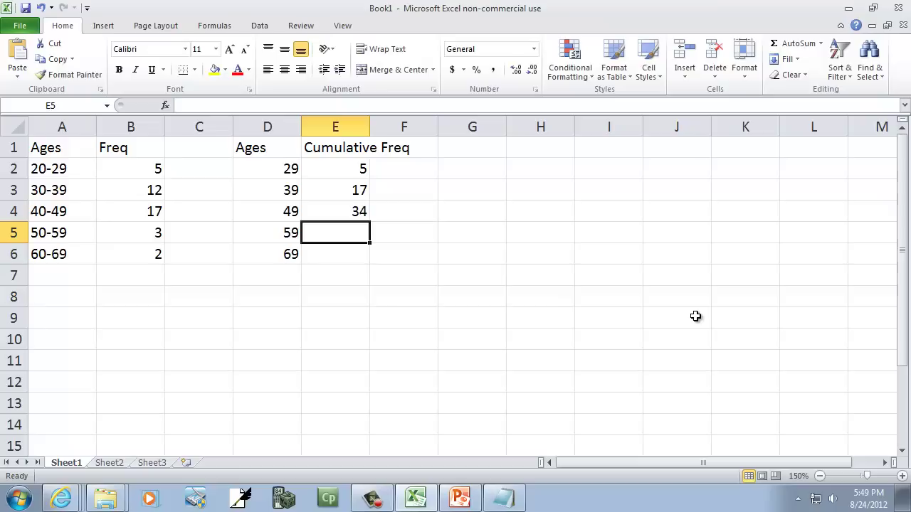
text(=3)
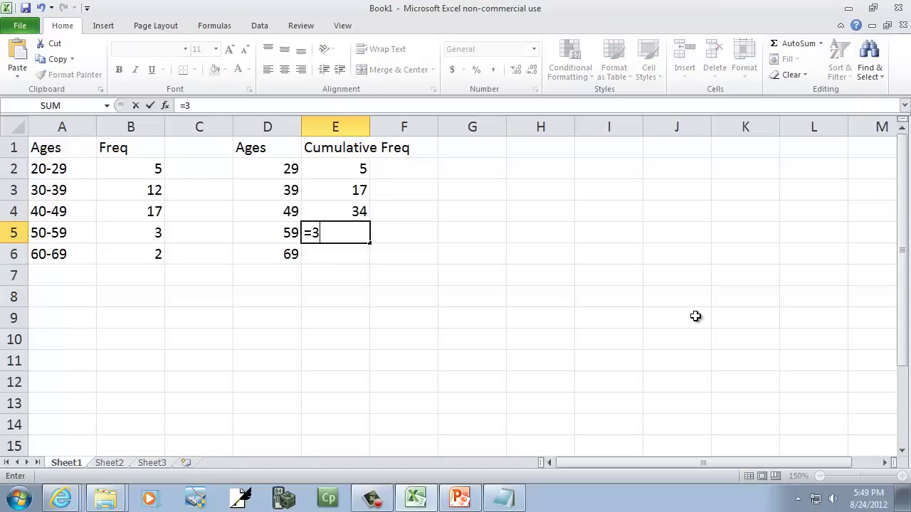
text(+17+12+5)
key(Return)
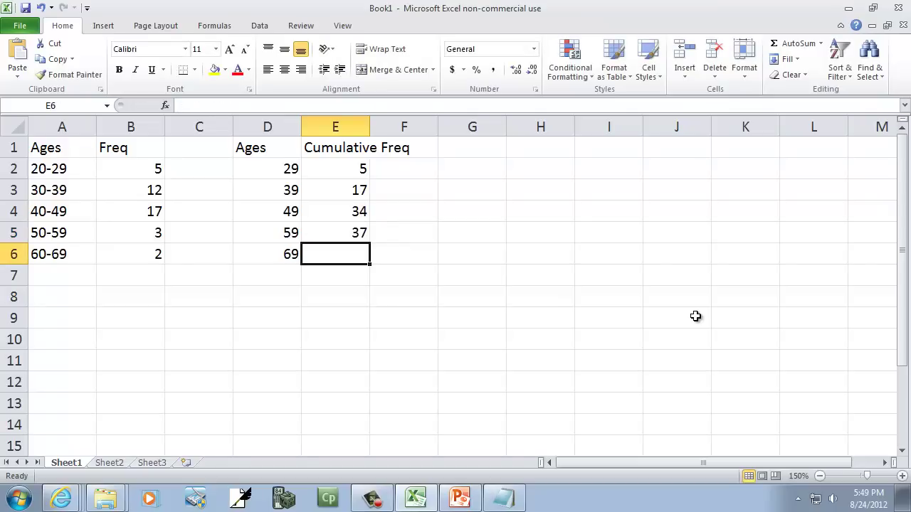
text(=2+3)
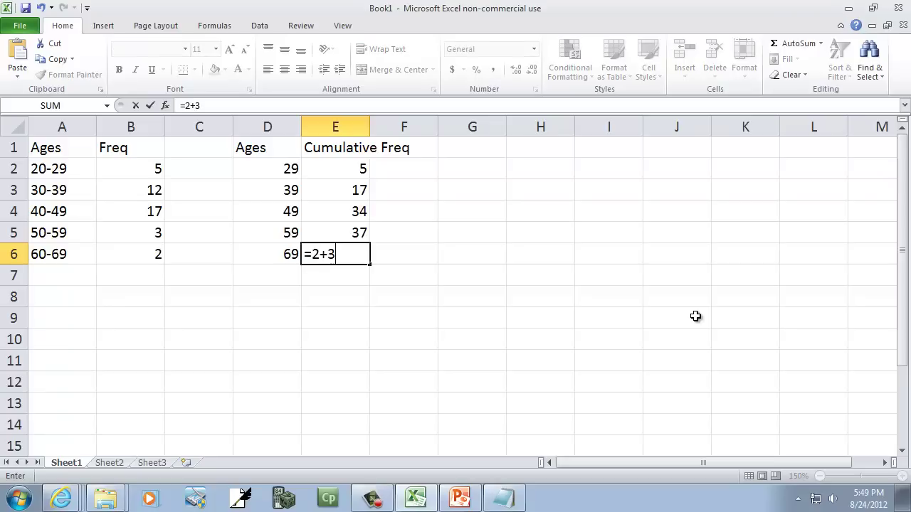
text(+17+12+5)
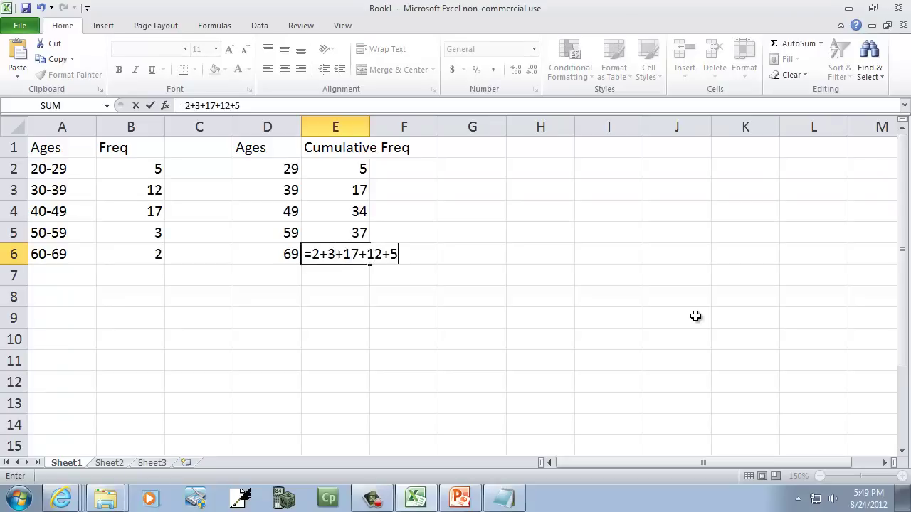
key(Return)
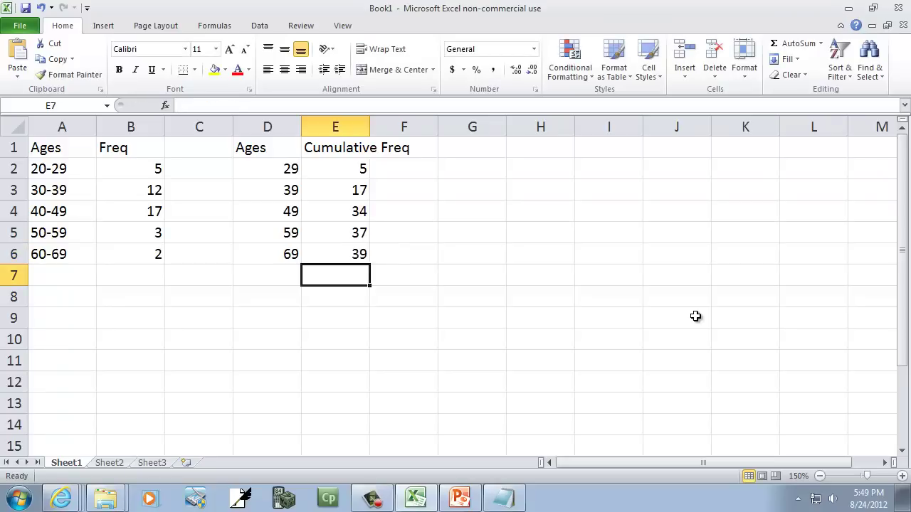
key(Up)
key(Up)
key(Up)
key(Up)
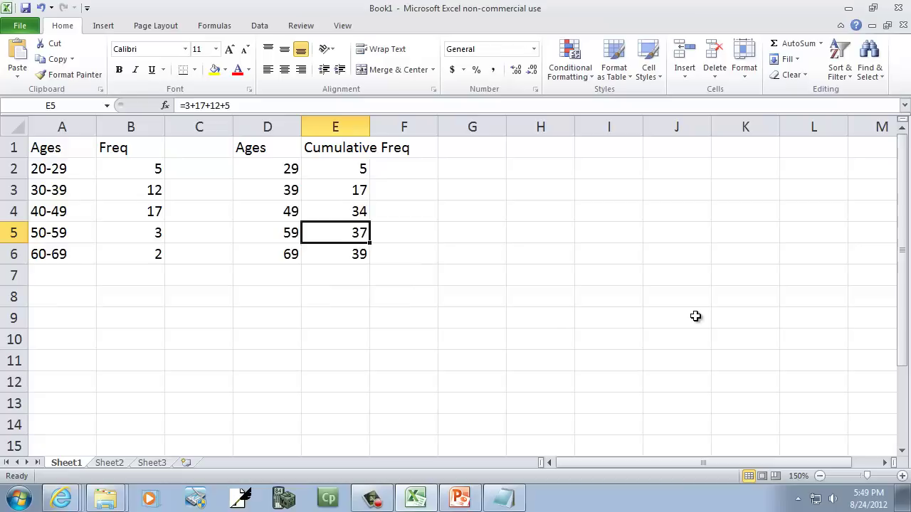
Replace E2 with =B2 and E3 with =B3+E2 so totals come from the Freq column
key(Up)
key(Up)
key(Down)
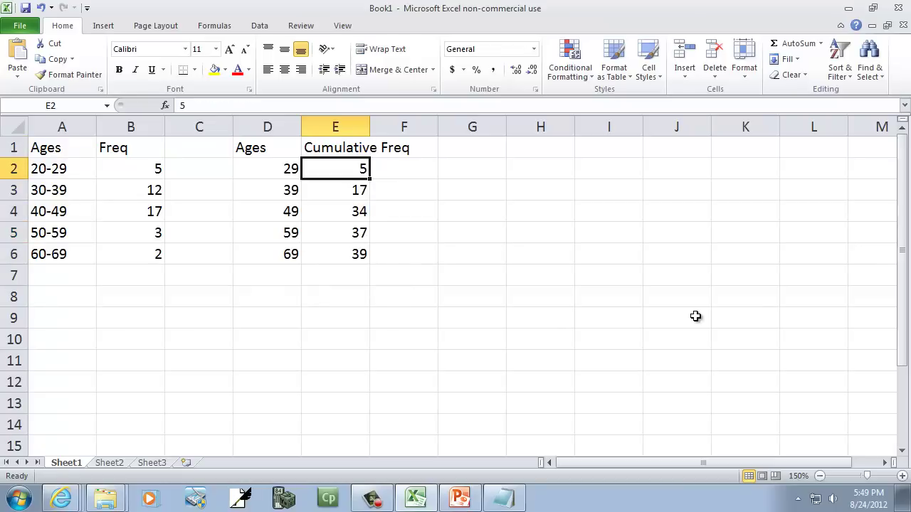
text(=)
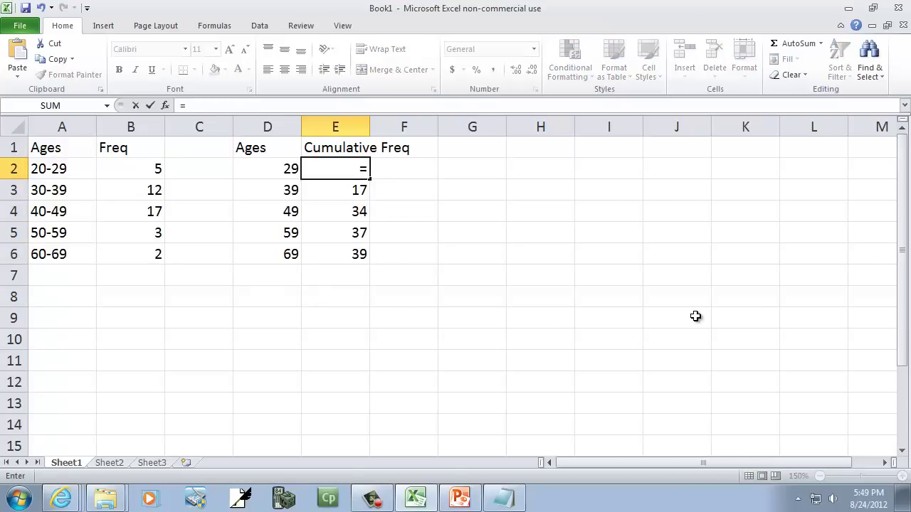
key(Left)
key(Left)
key(Left)
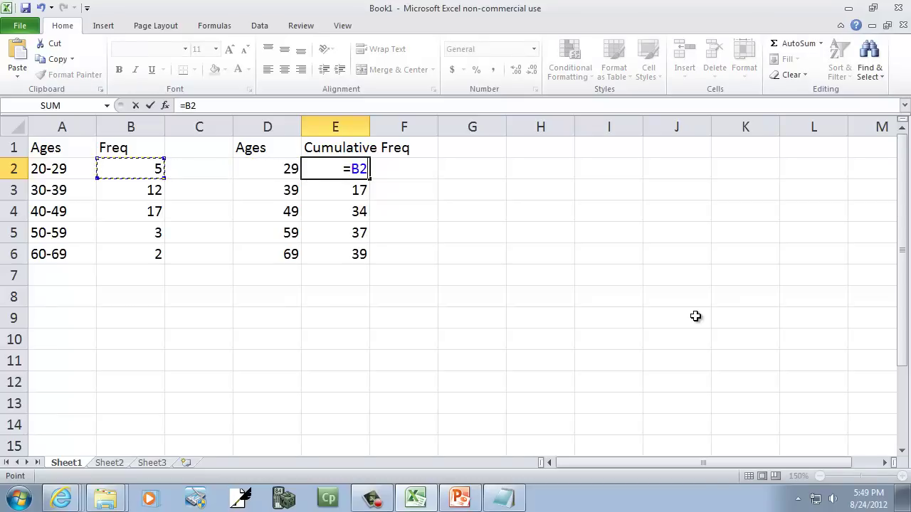
key(ctrl+Return)
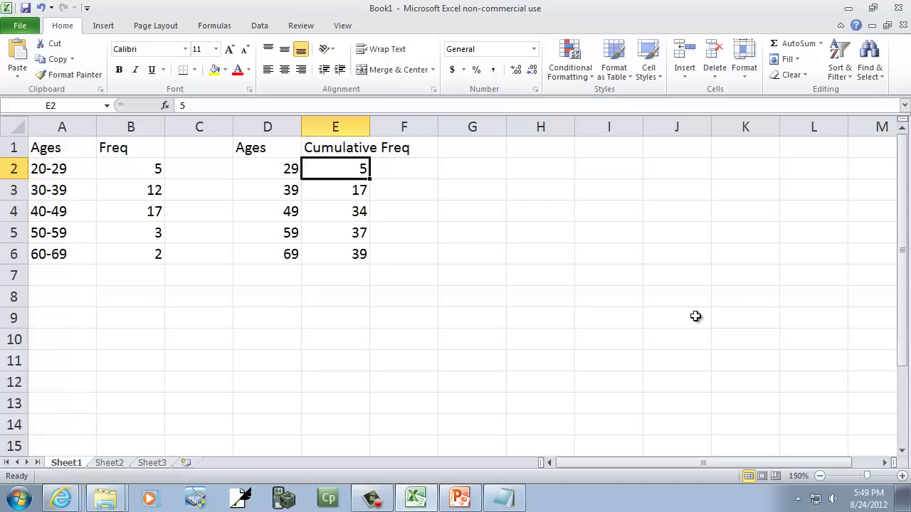
key(Right)
key(Left)
text(=B2)
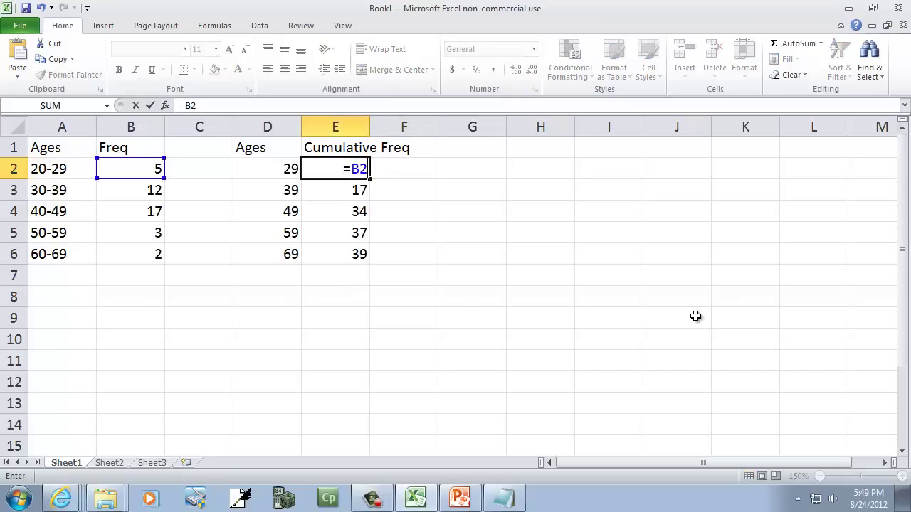
key(Return)
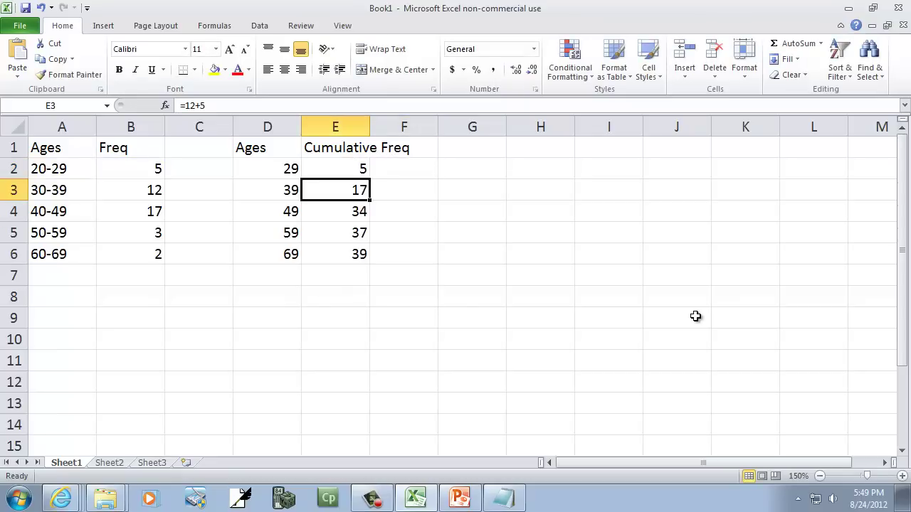
text(=)
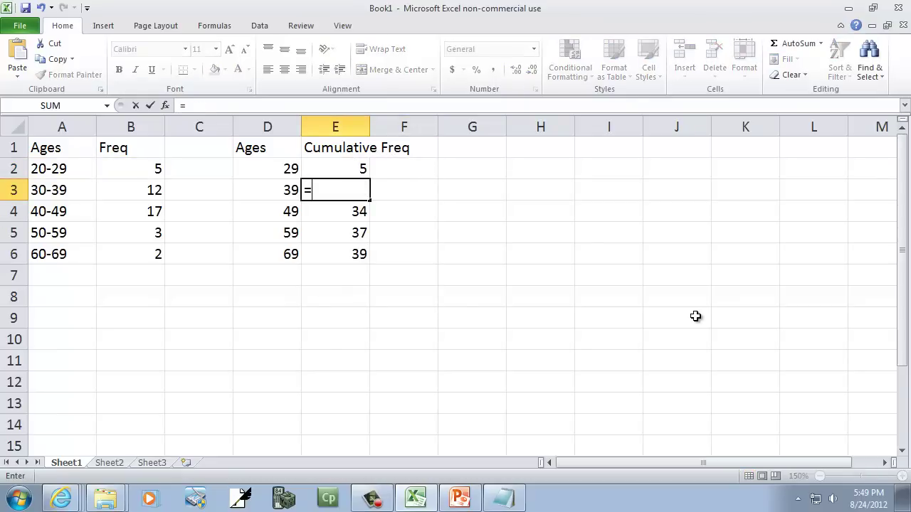
text(B3)
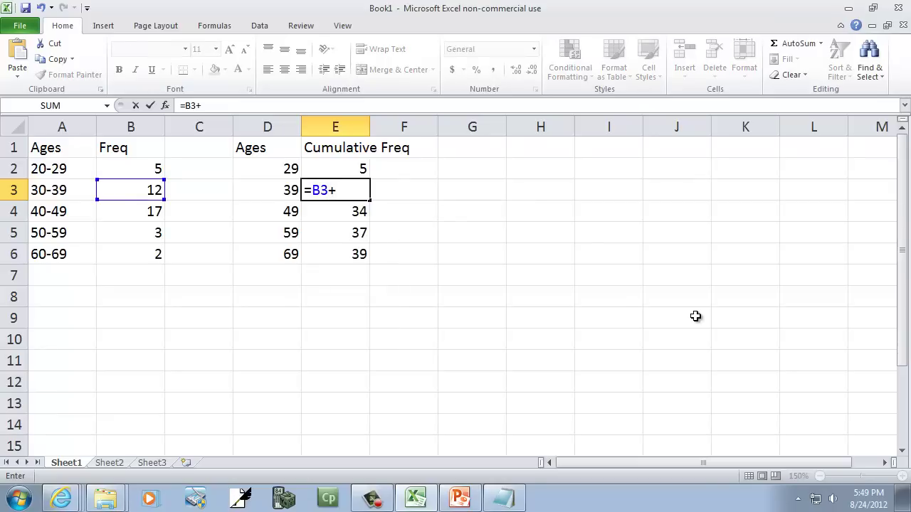
text(+E2)
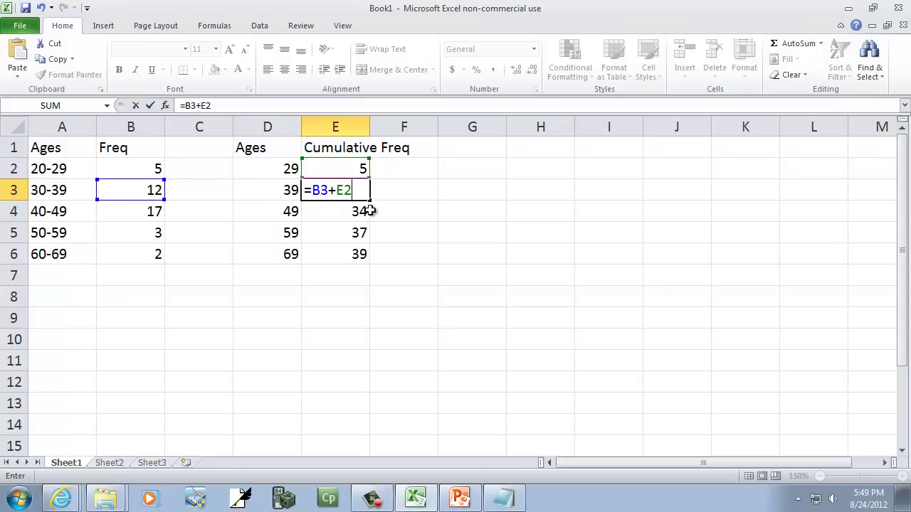
key(Return)
Fill the E3 formula down to E6 and verify the copies =B4+E3 and =B5+E4
click(361, 189)
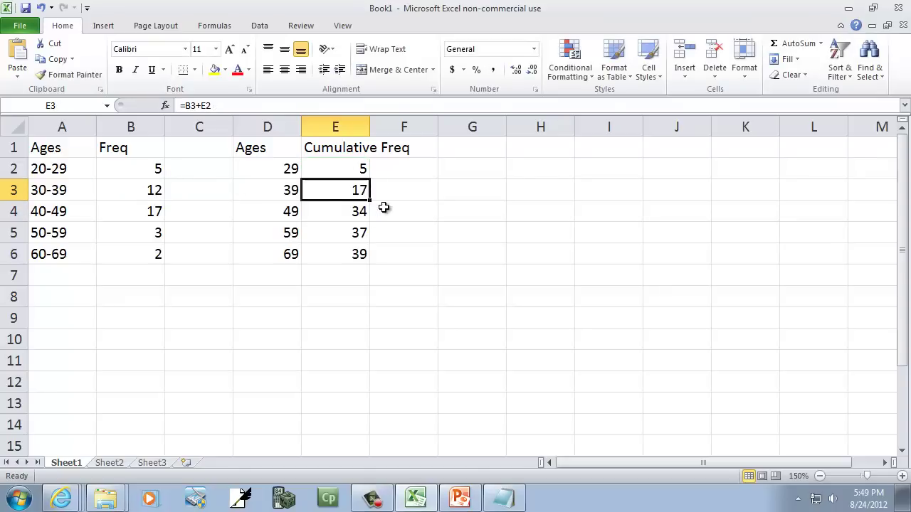
drag(372, 202, 363, 258)
click(333, 212)
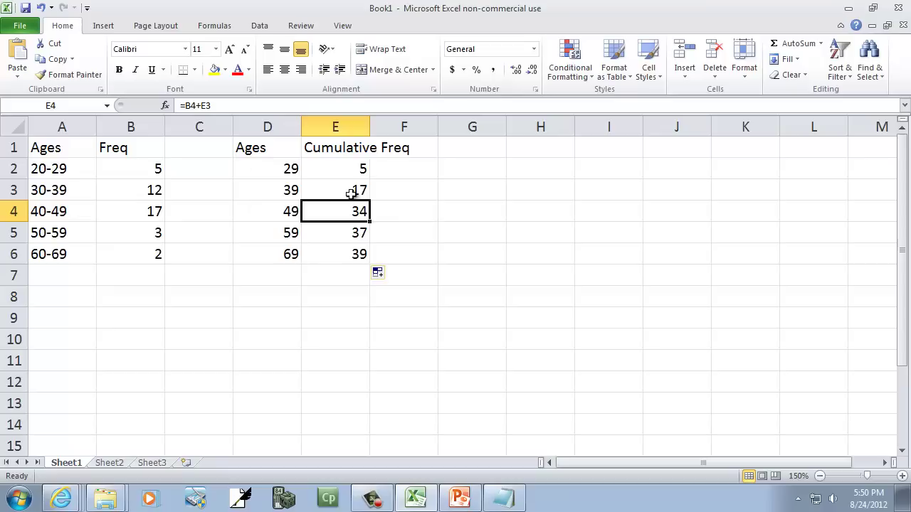
click(354, 234)
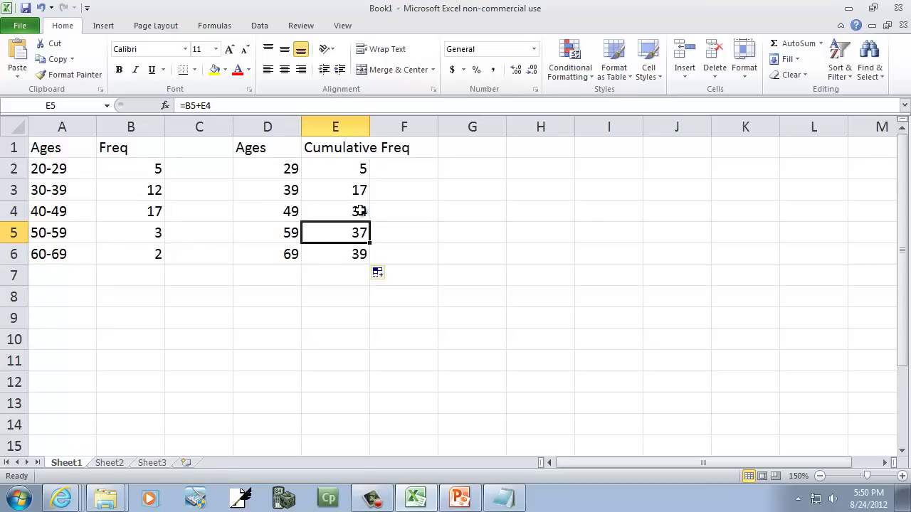
click(358, 259)
click(423, 174)
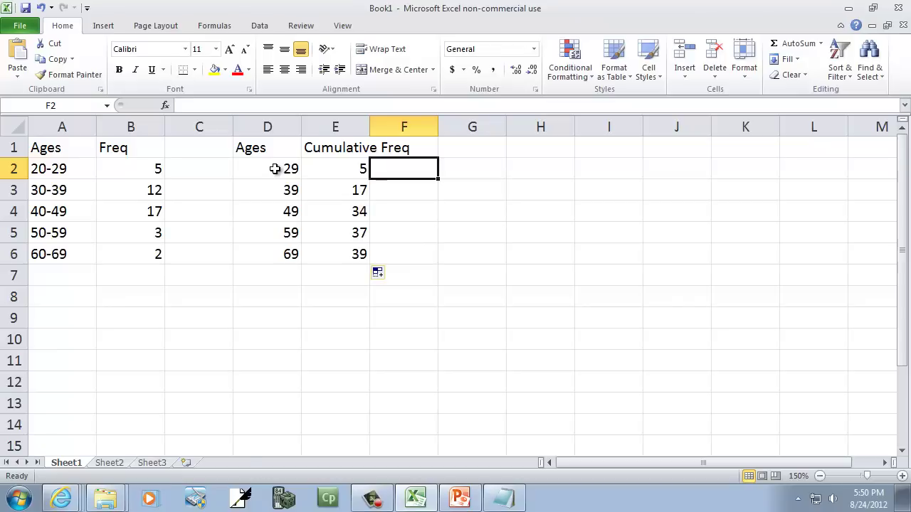
Insert blank cells at D2:E2, shifting the Ages and Cumulative Freq values down one row
drag(275, 169, 342, 171)
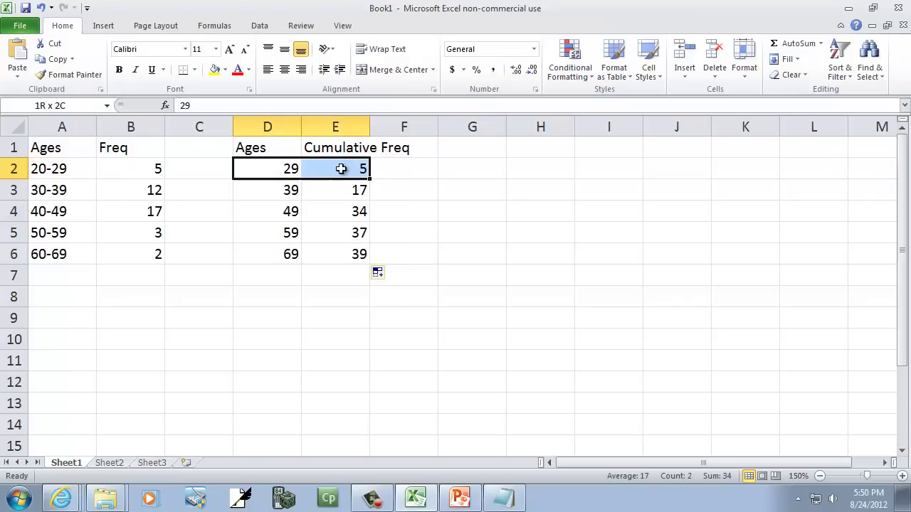
click(266, 208)
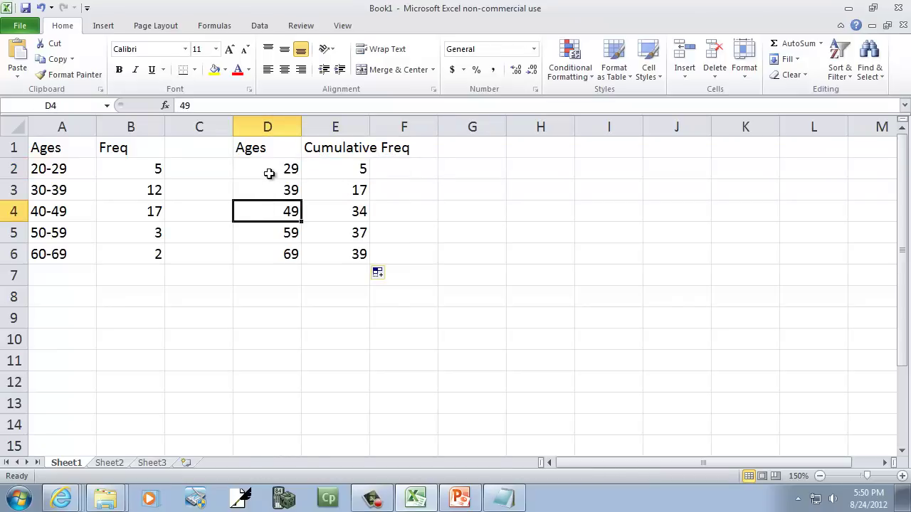
click(268, 165)
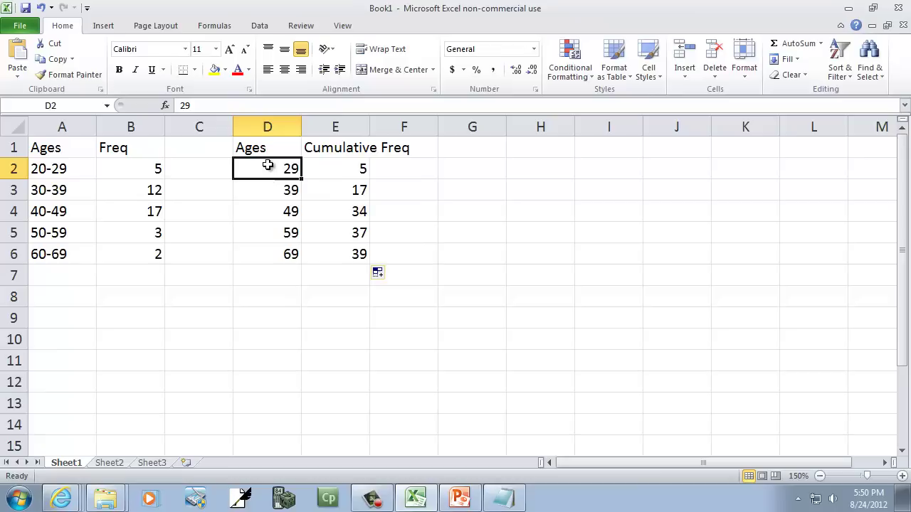
drag(268, 165, 325, 164)
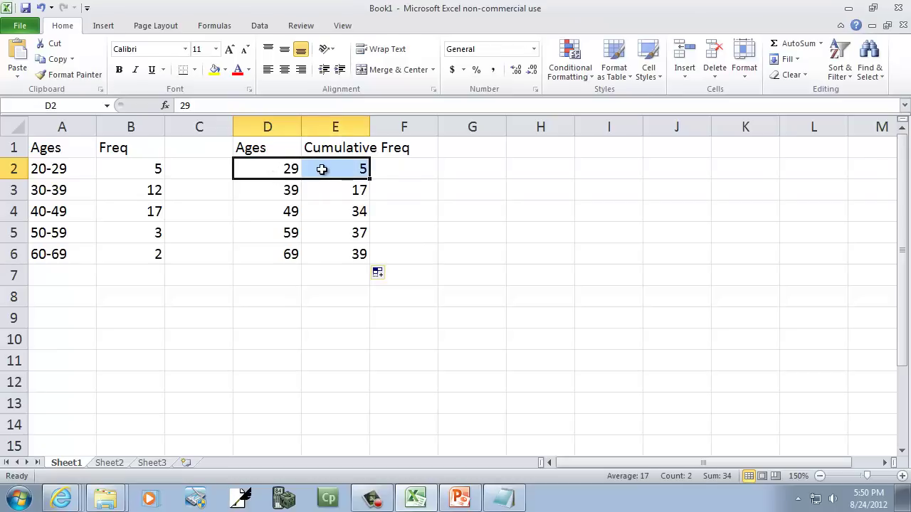
right_click(299, 173)
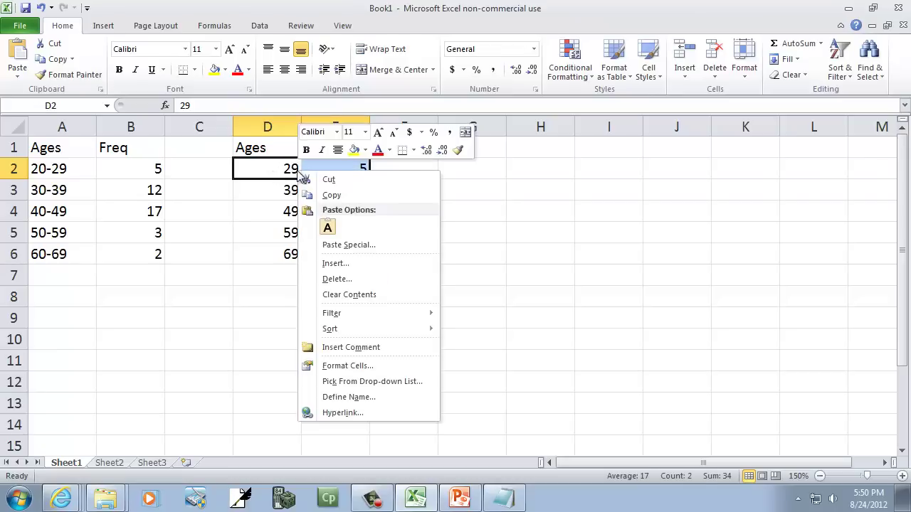
click(343, 269)
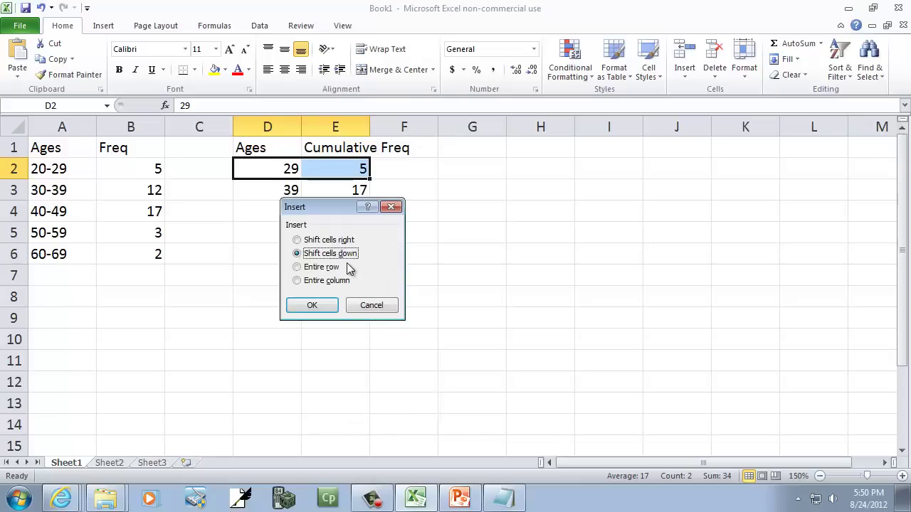
click(320, 306)
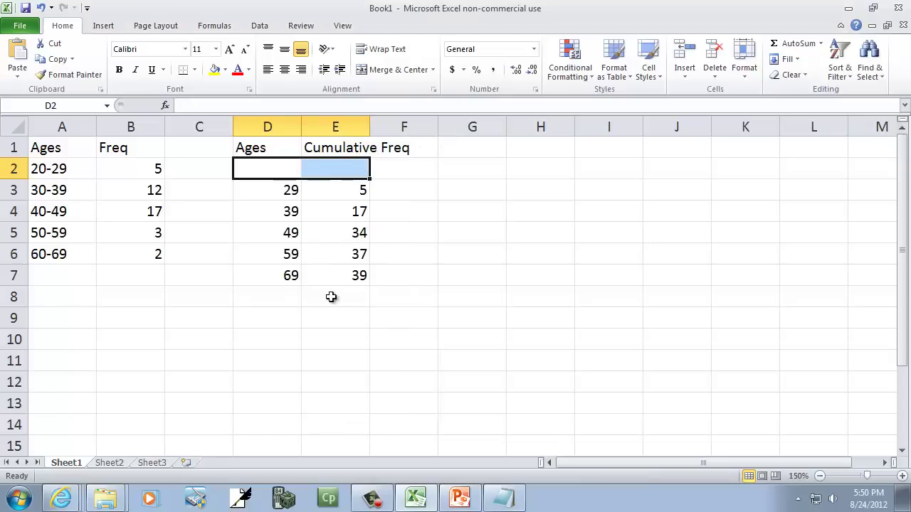
Enter 0 in E2 and 19 in D2 as the table's starting row
click(346, 171)
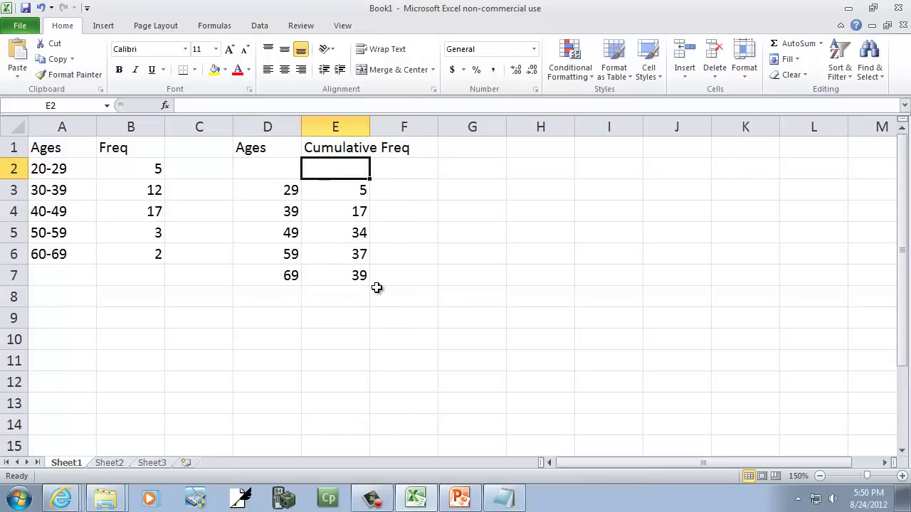
text(0)
key(Left)
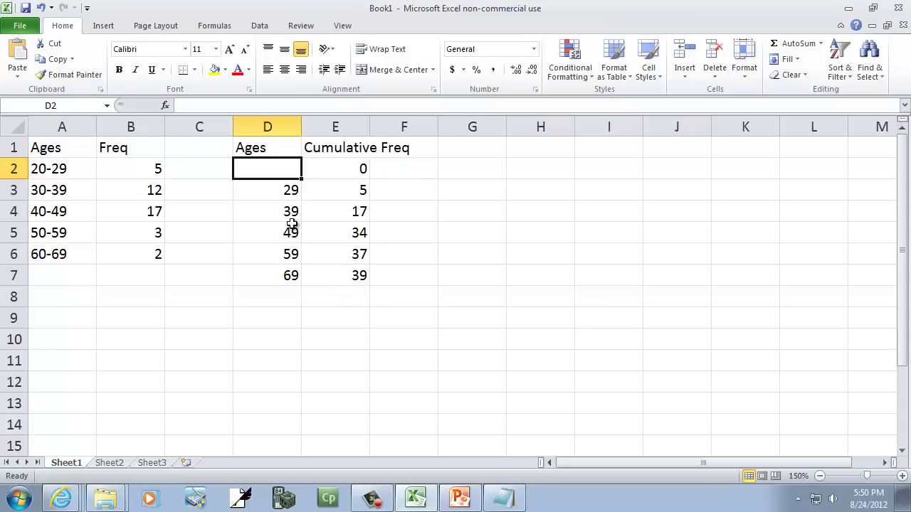
text(19)
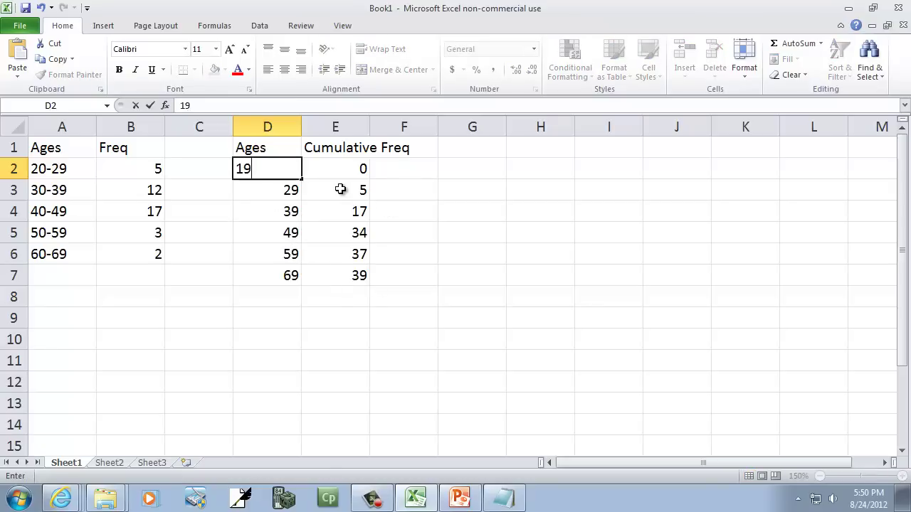
key(Tab)
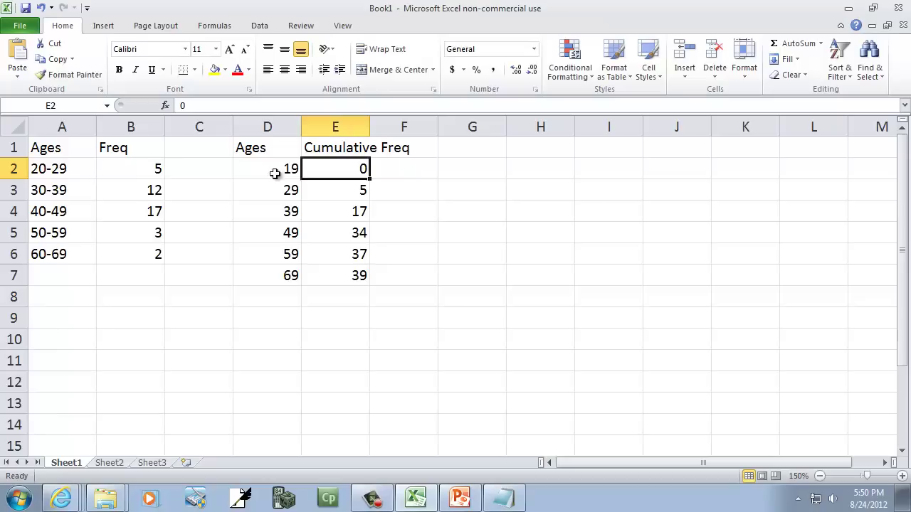
Plot D1:E7 as a Scatter with Straight Lines and Markers chart
drag(264, 146, 336, 276)
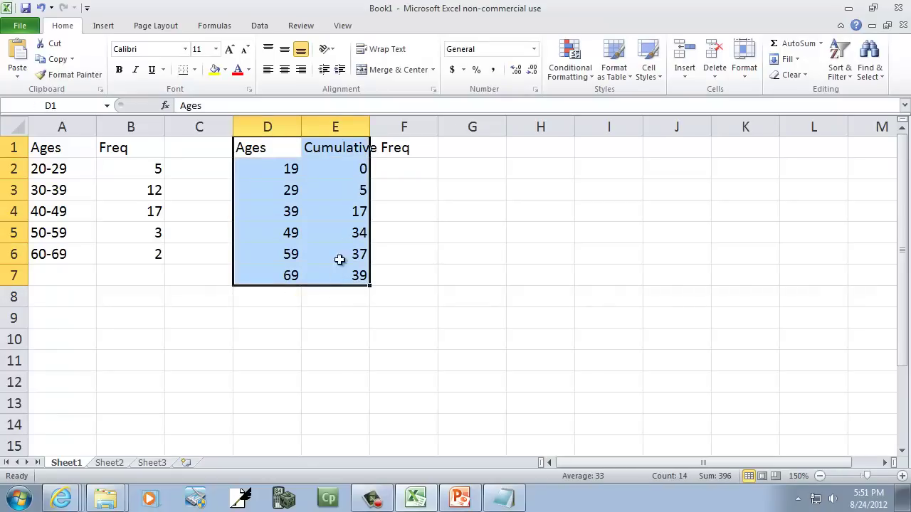
click(104, 29)
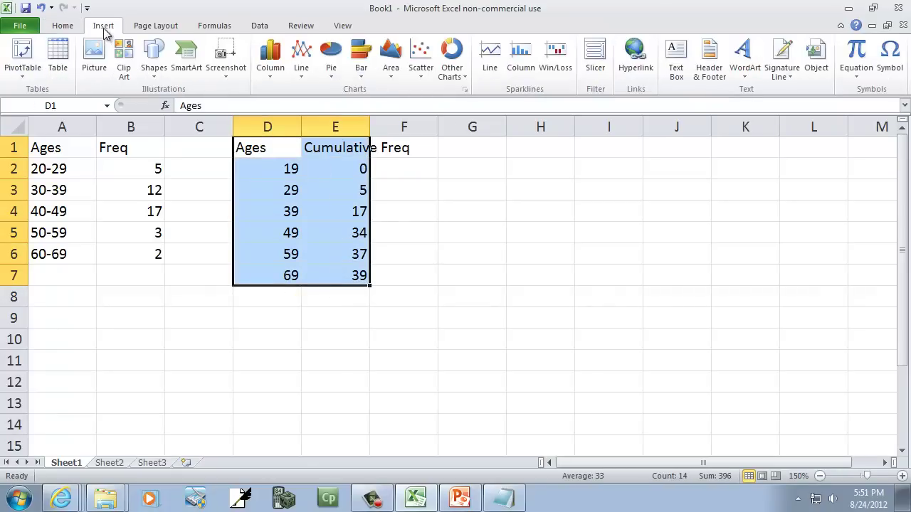
click(432, 81)
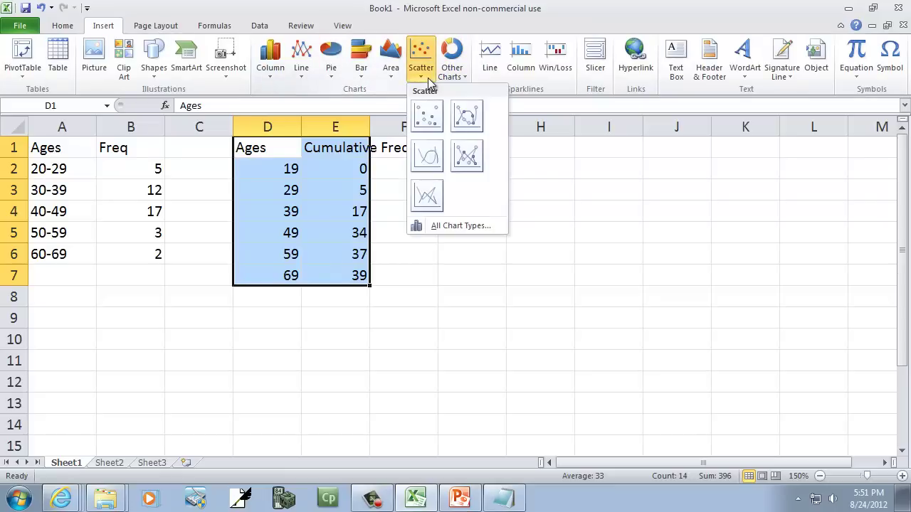
click(471, 155)
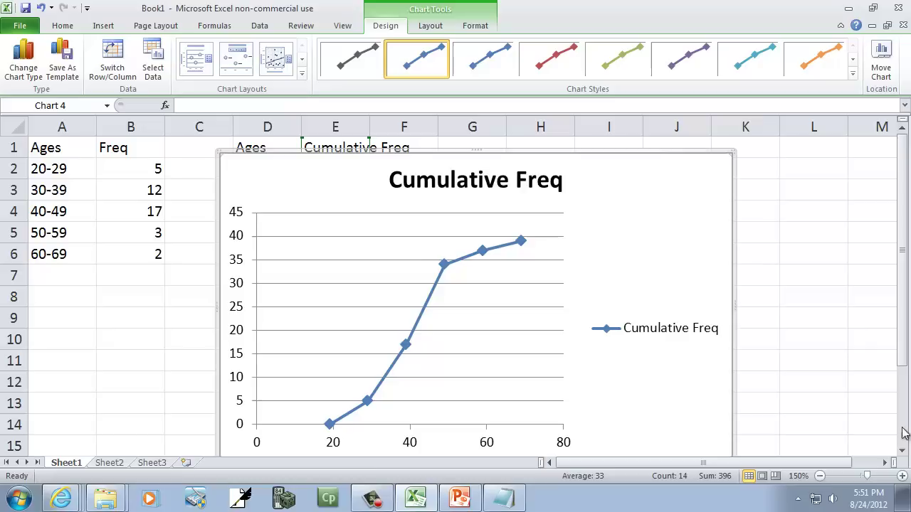
click(902, 453)
click(903, 453)
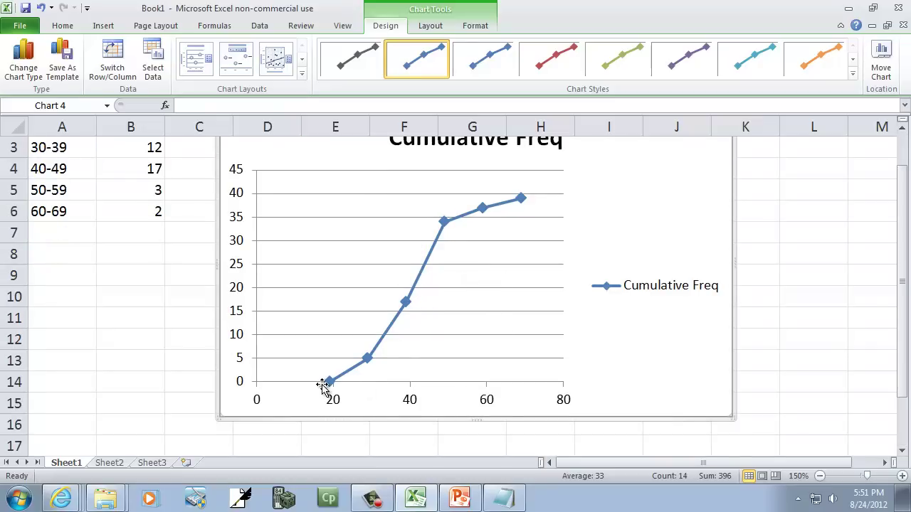
mouse_move(329, 390)
mouse_move(525, 201)
scroll(740, 279, up, 1)
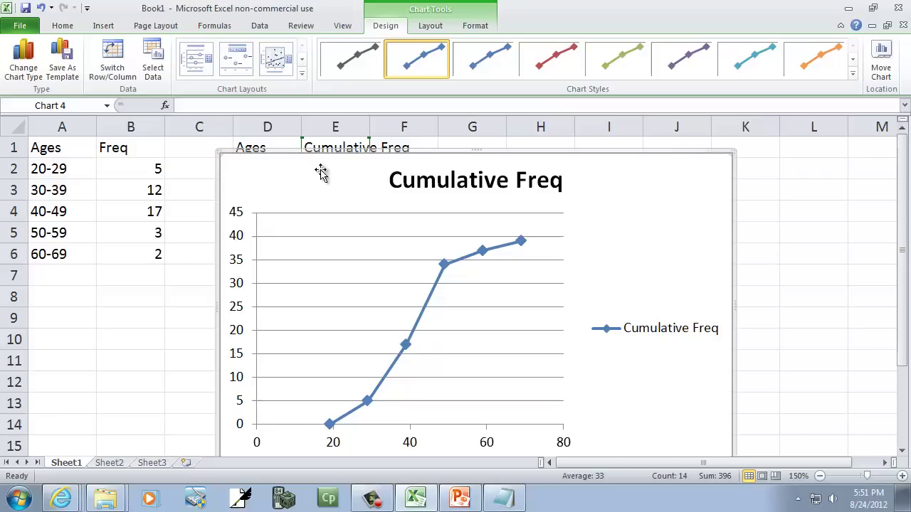